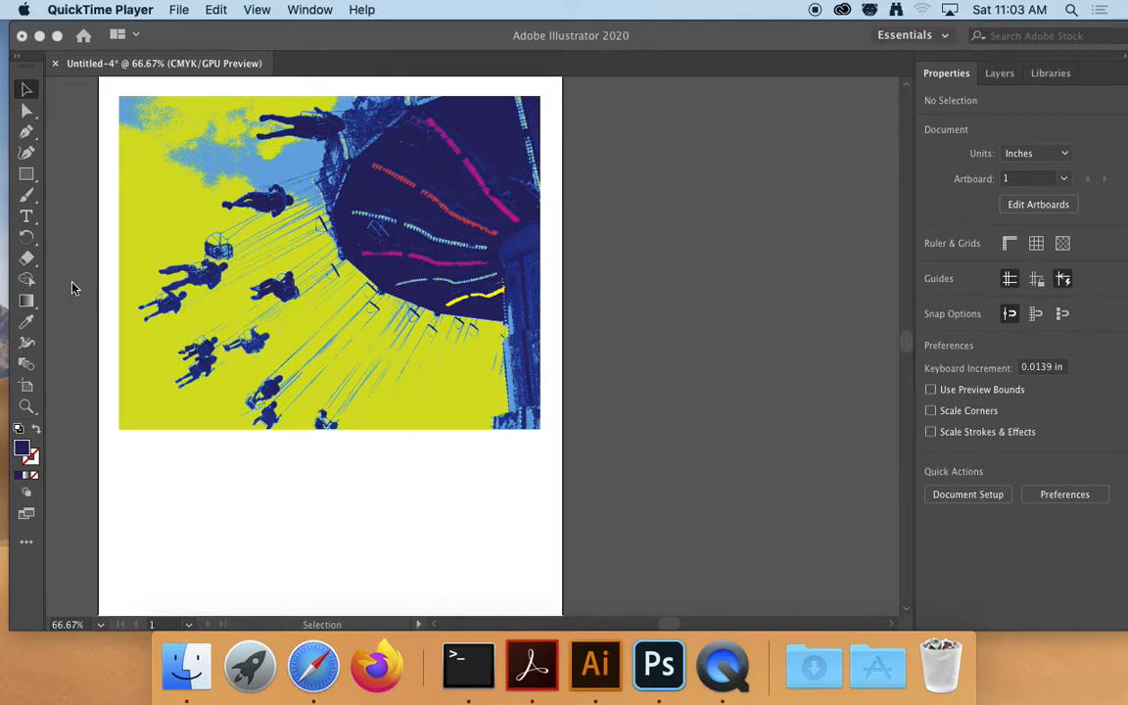
Add the two-line title text "ALABAMA" / "STATE FAIR" in the blank area below the image.
{"action": "left_click", "coordinate": [29, 223]}
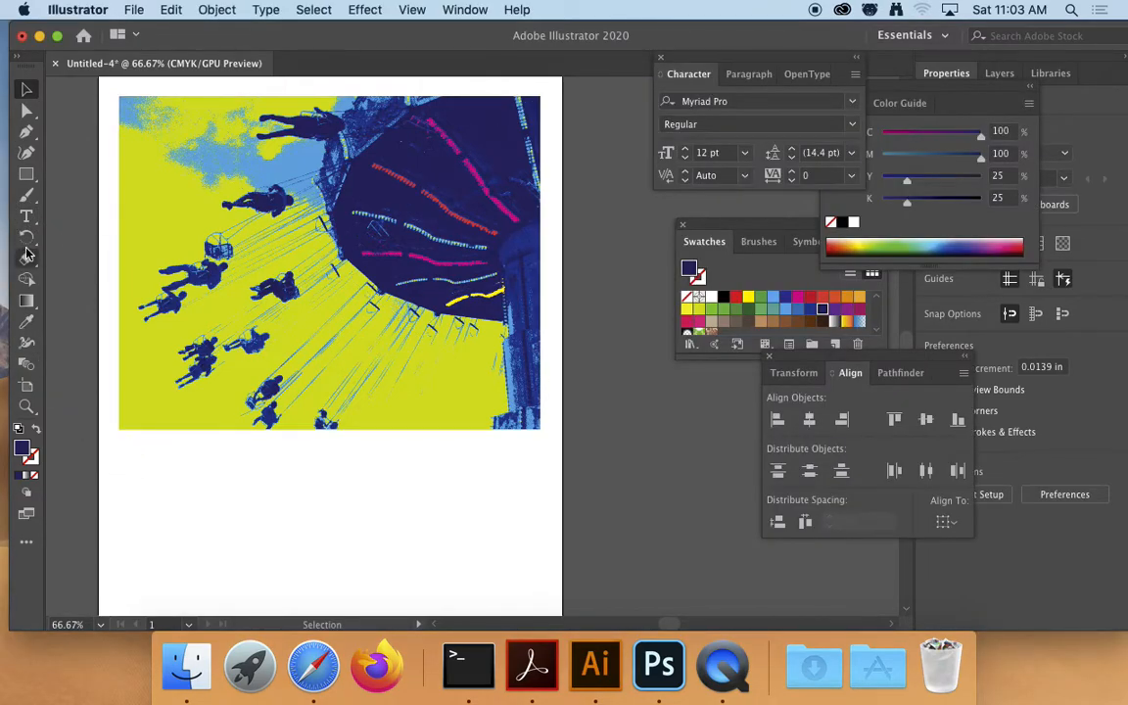
{"action": "left_click", "coordinate": [26, 216]}
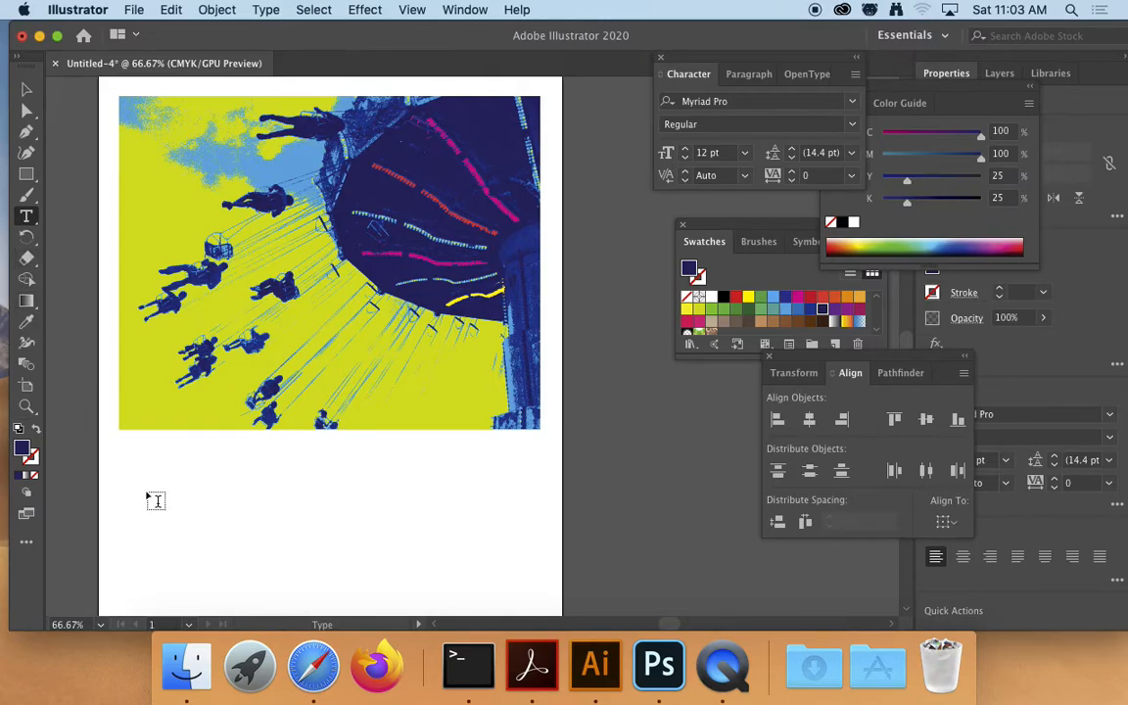
{"action": "left_click", "coordinate": [149, 493]}
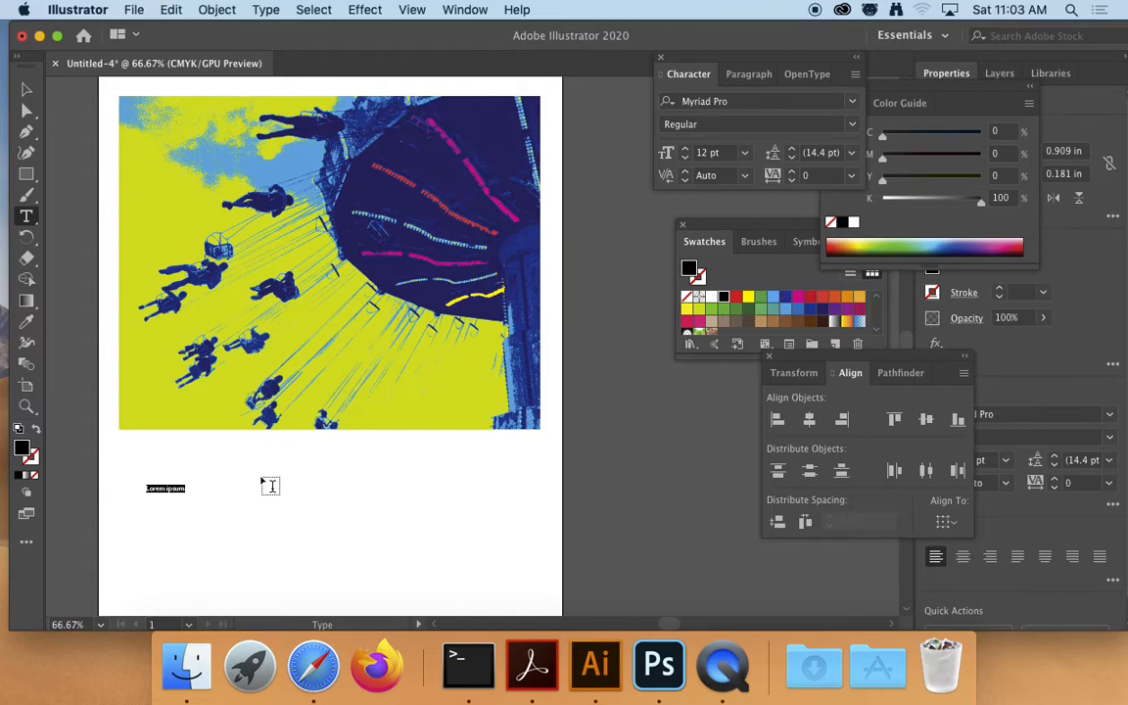
{"action": "type", "text": "ALABAMA"}
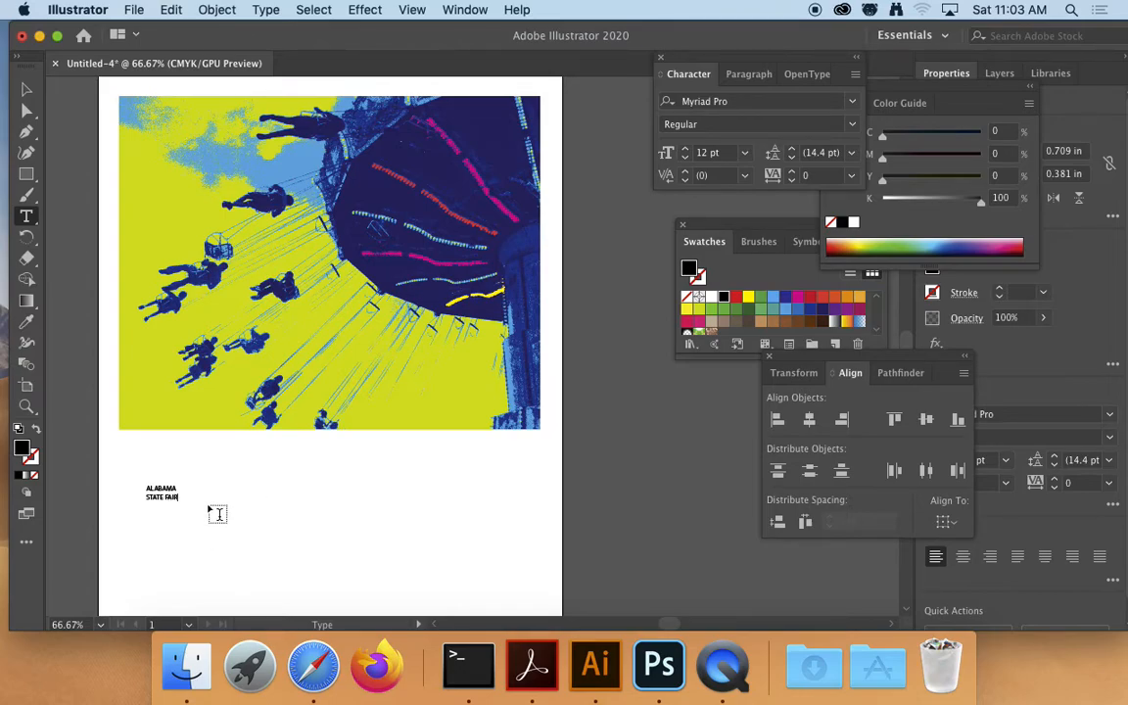
Select all of the title text and detach the Character settings from their panel group, placing them nearer the artwork.
{"action": "key", "text": "super+a"}
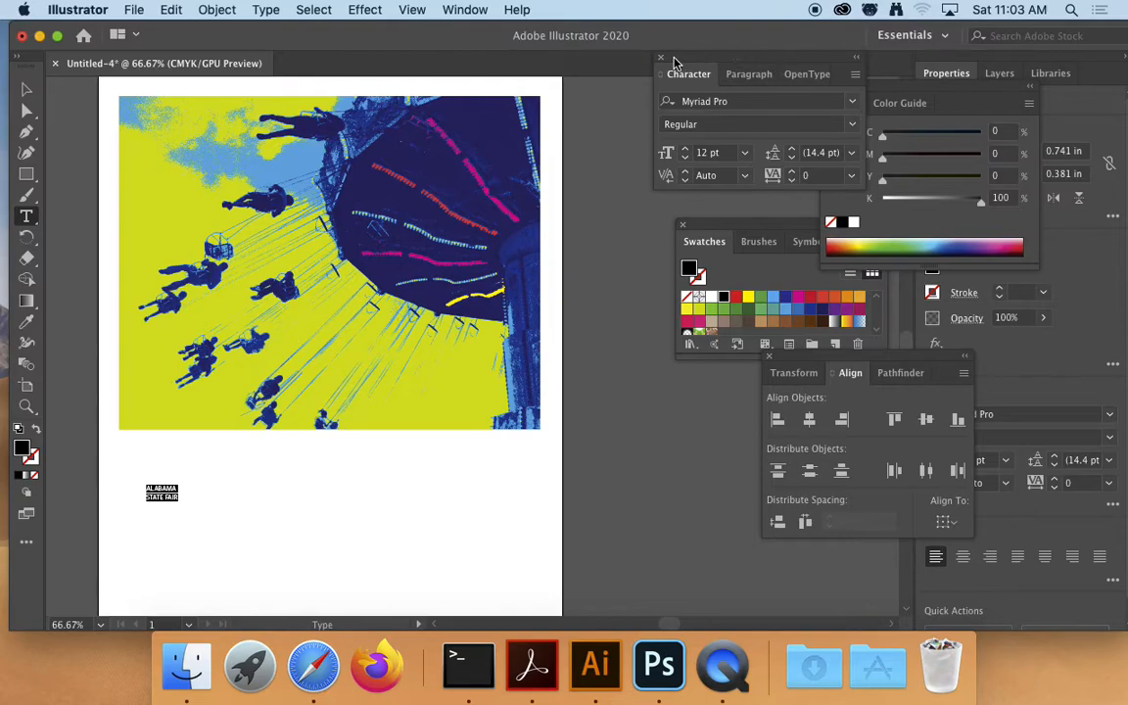
{"action": "left_click", "coordinate": [466, 12]}
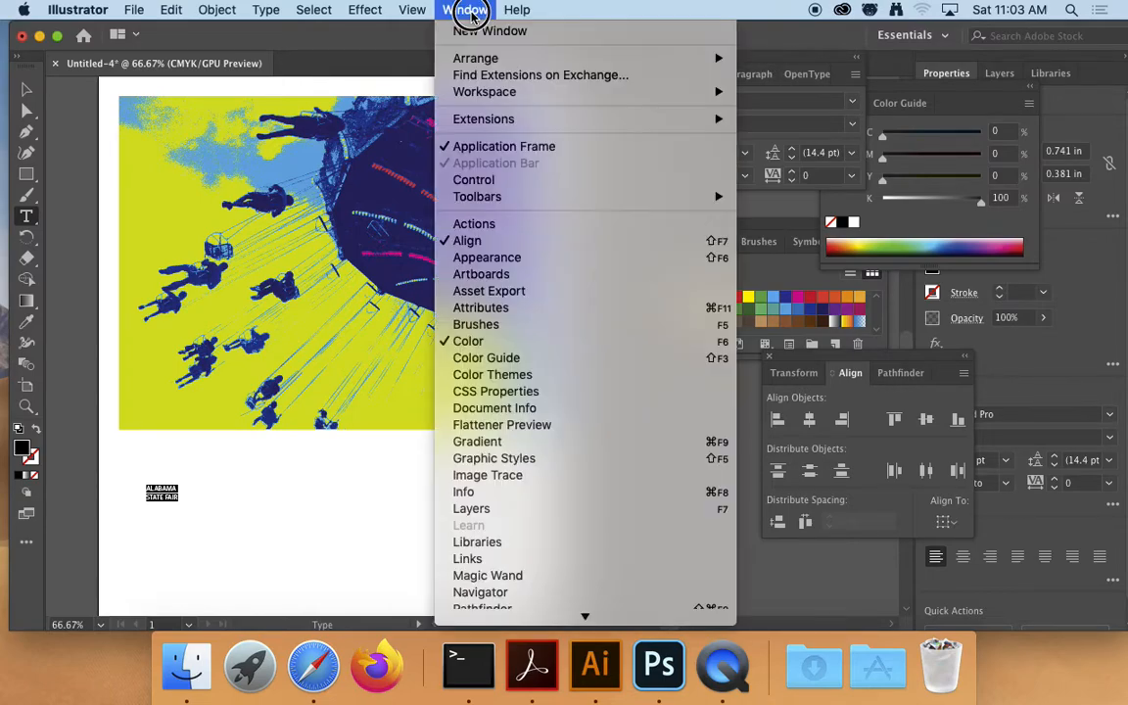
{"action": "scroll", "coordinate": [519, 595], "scroll_direction": "down", "scroll_amount": 5}
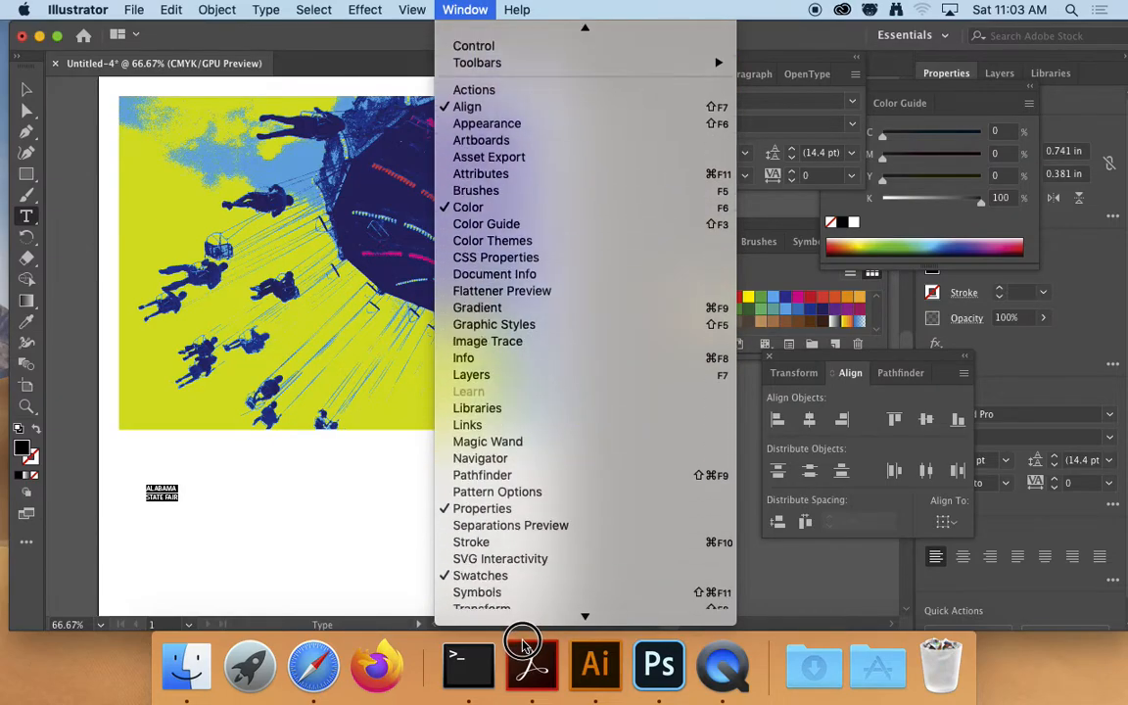
{"action": "mouse_move", "coordinate": [663, 499]}
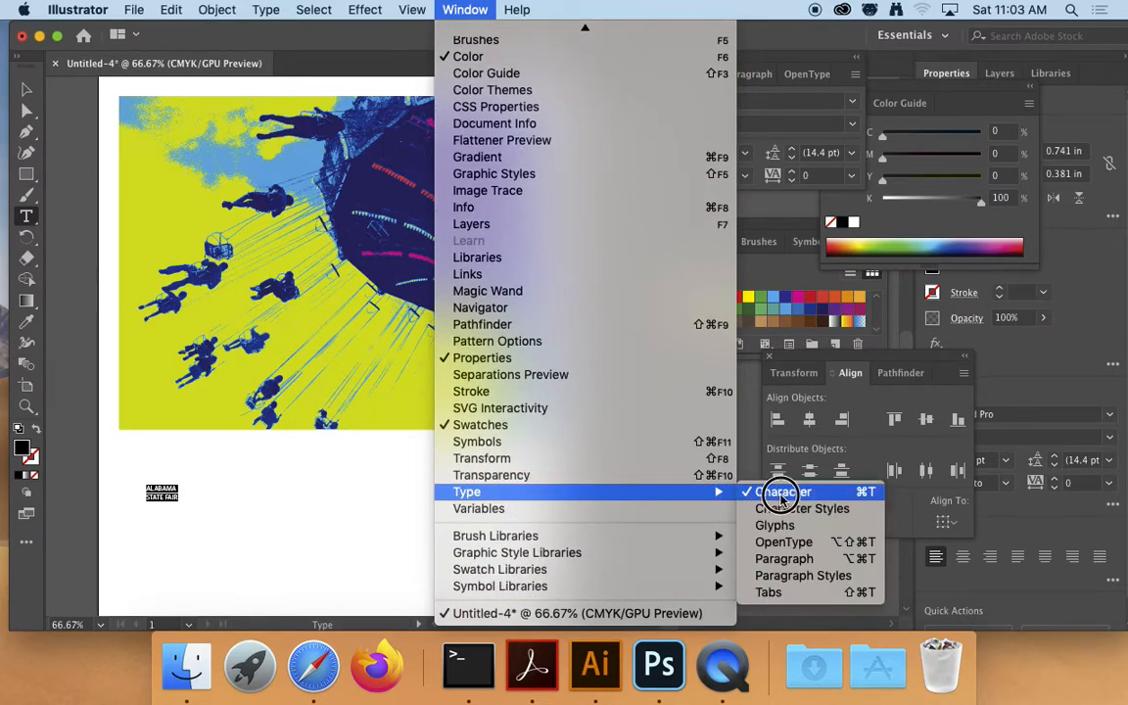
{"action": "left_click", "coordinate": [825, 495]}
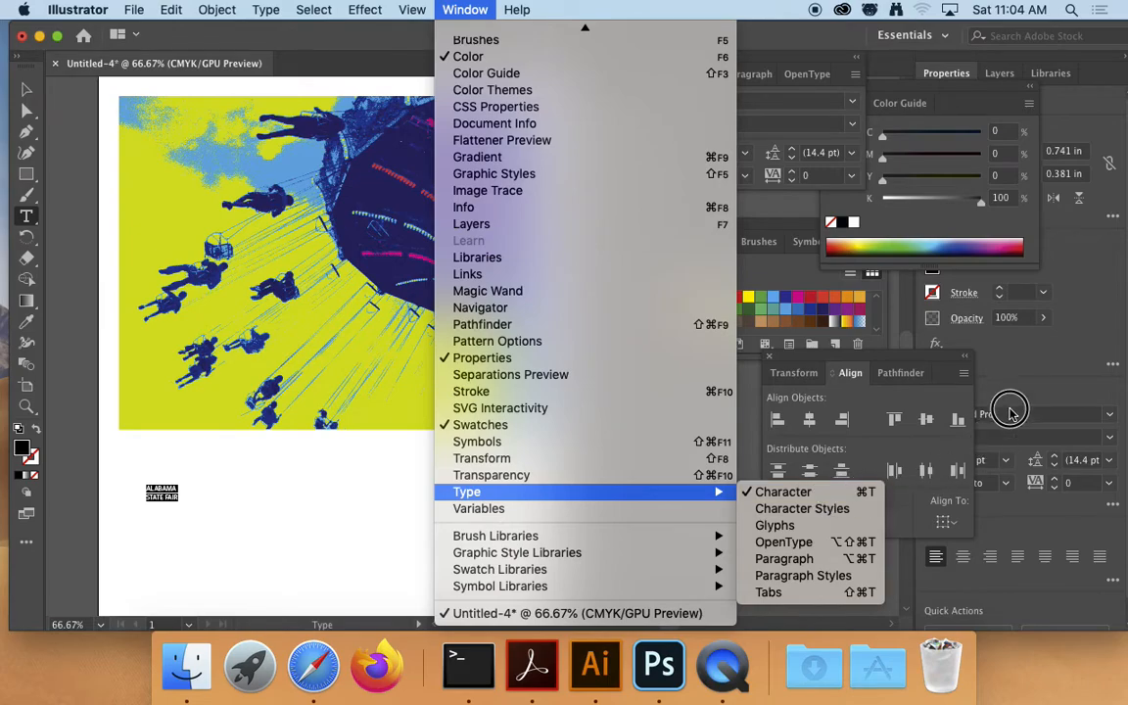
{"action": "left_click_drag", "start_coordinate": [691, 72], "coordinate": [497, 227]}
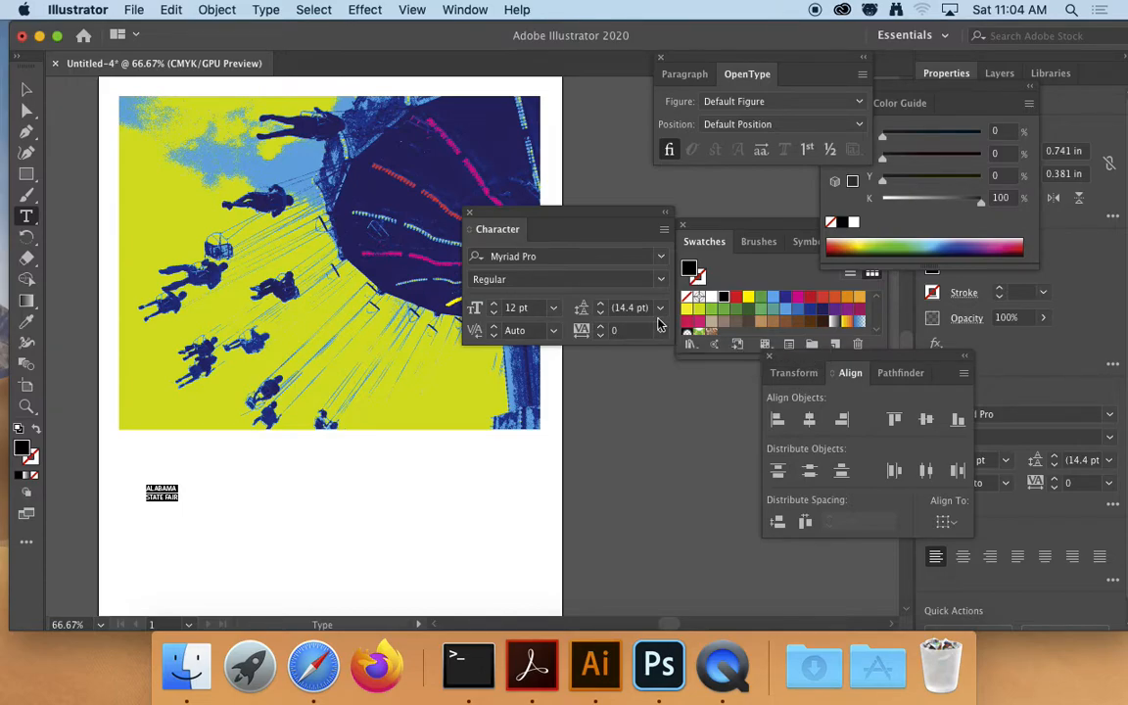
Change the title's font to Helvetica Neue Bold.
{"action": "left_click", "coordinate": [644, 255]}
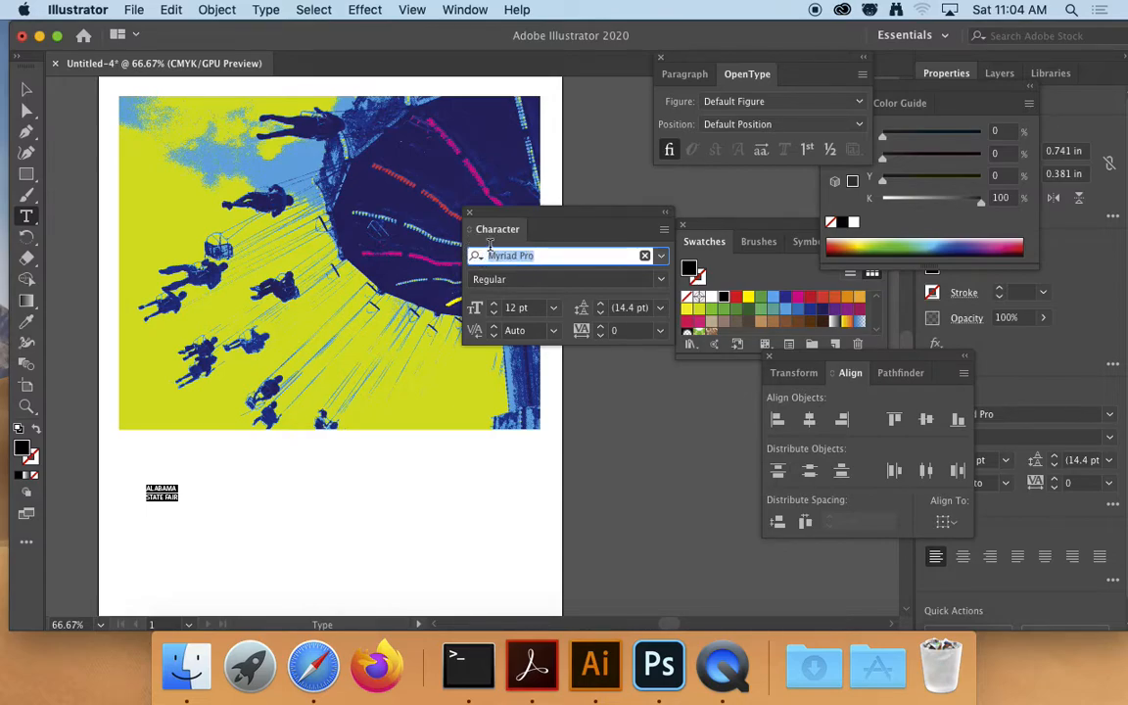
{"action": "type", "text": "HE"}
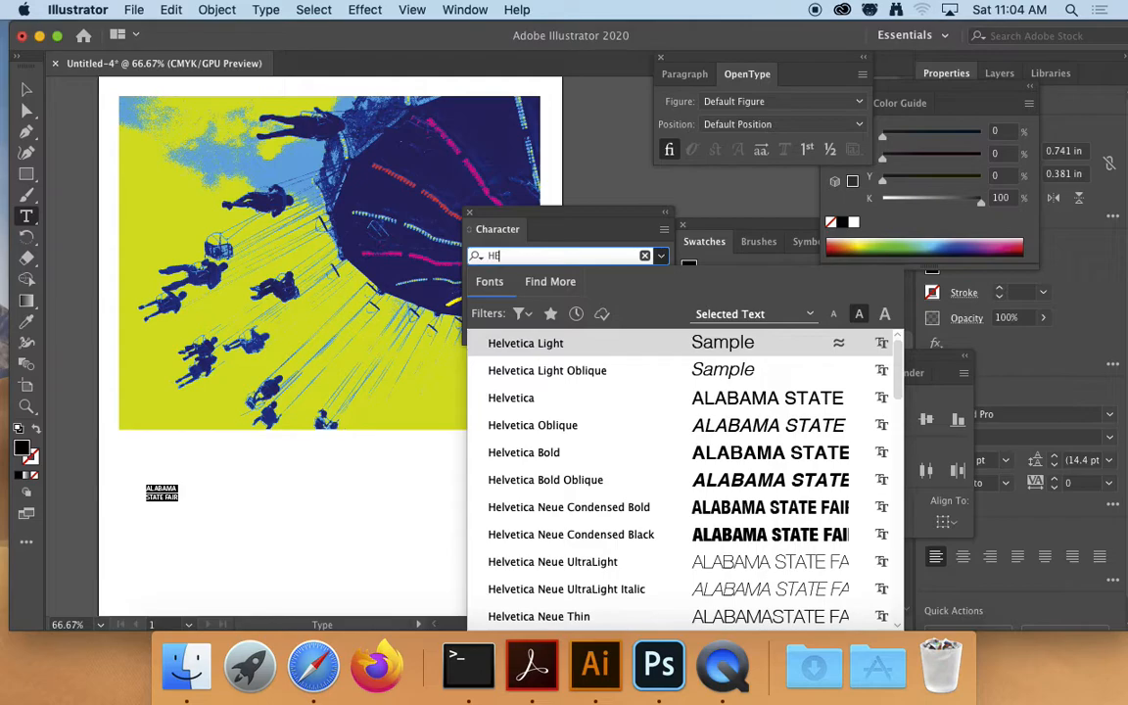
{"action": "scroll", "coordinate": [585, 431], "scroll_direction": "down", "scroll_amount": 5}
{"action": "scroll", "coordinate": [588, 428], "scroll_direction": "down", "scroll_amount": 1}
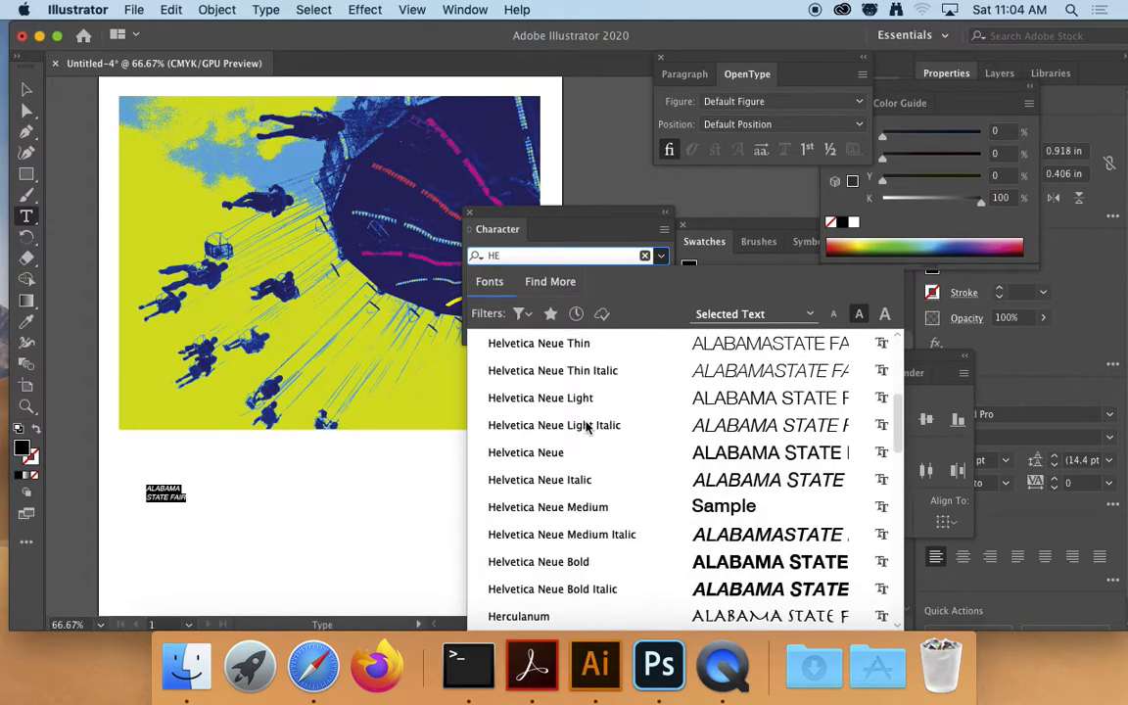
{"action": "left_click", "coordinate": [587, 562]}
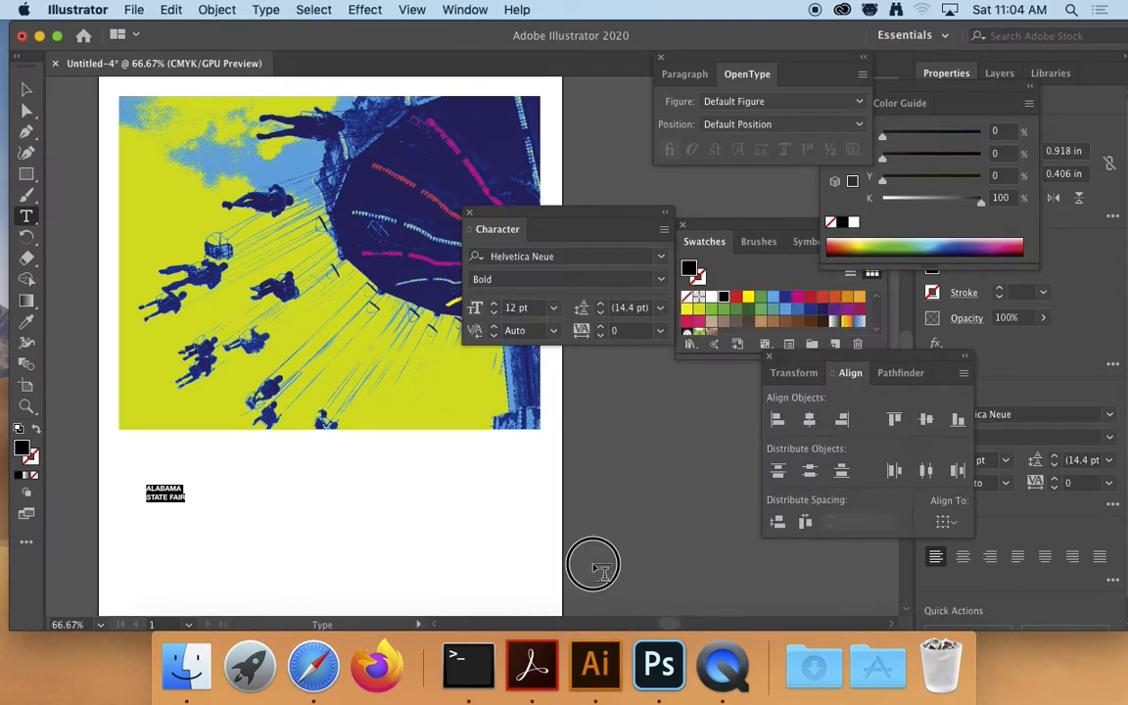
Increase the title's font size to 110 pt.
{"action": "left_click", "coordinate": [495, 305]}
{"action": "left_click", "coordinate": [494, 305]}
{"action": "left_click", "coordinate": [494, 304]}
{"action": "left_click", "coordinate": [495, 304]}
{"action": "left_click", "coordinate": [494, 305]}
{"action": "left_click", "coordinate": [495, 305]}
{"action": "left_click", "coordinate": [494, 305]}
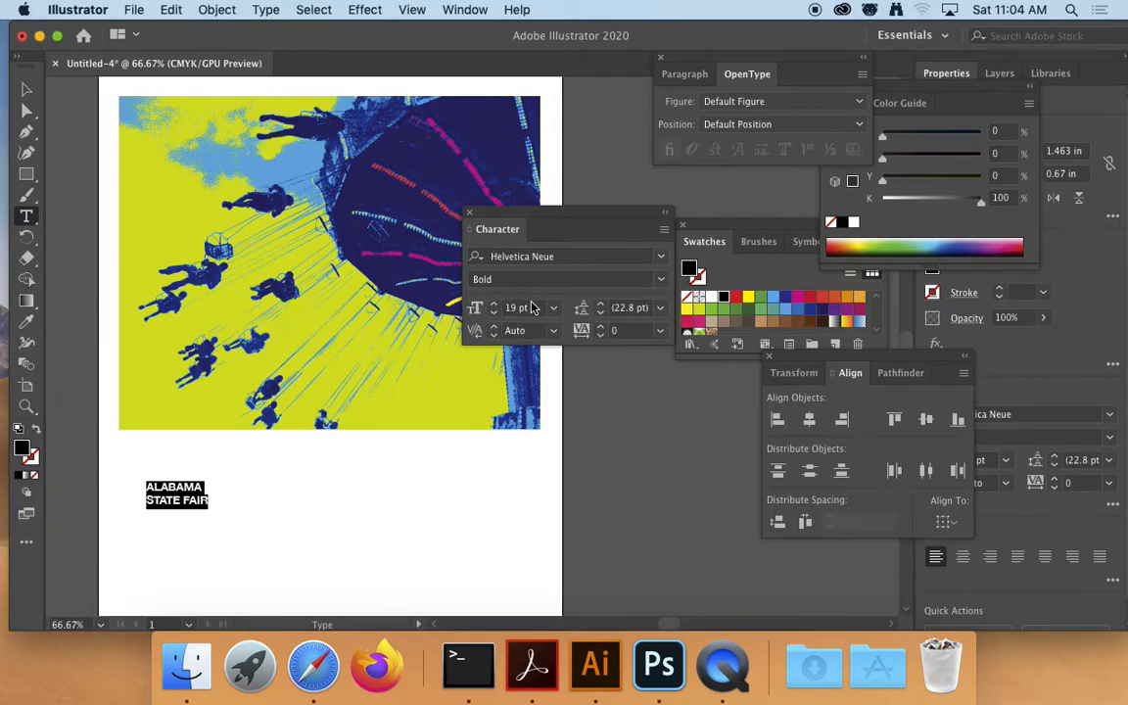
{"action": "left_click", "coordinate": [495, 305]}
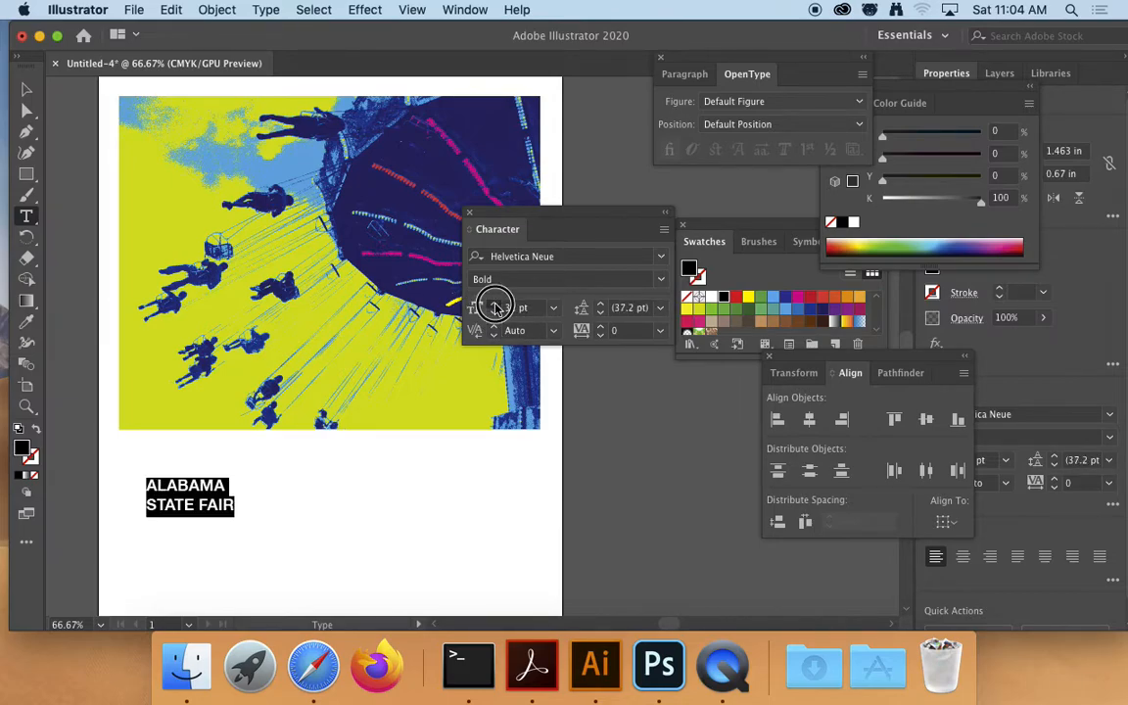
{"action": "left_click_drag", "start_coordinate": [495, 309], "coordinate": [496, 309]}
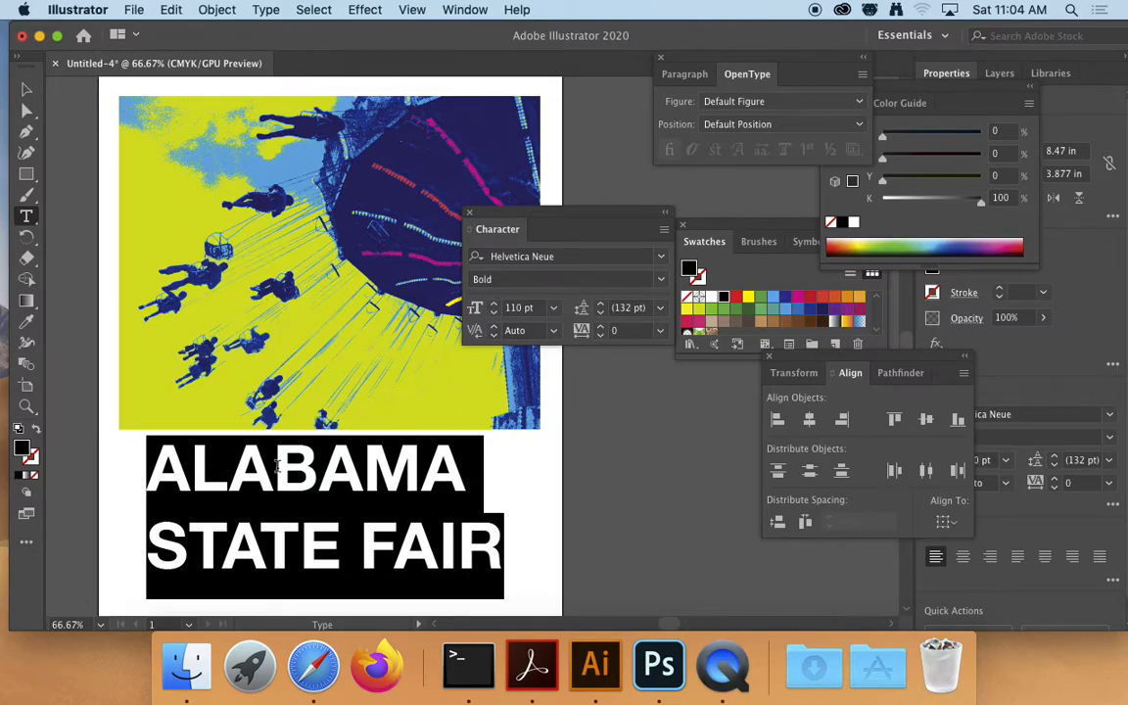
Reduce the leading between the two title lines to 99 pt.
{"action": "left_click_drag", "start_coordinate": [599, 312], "coordinate": [603, 298]}
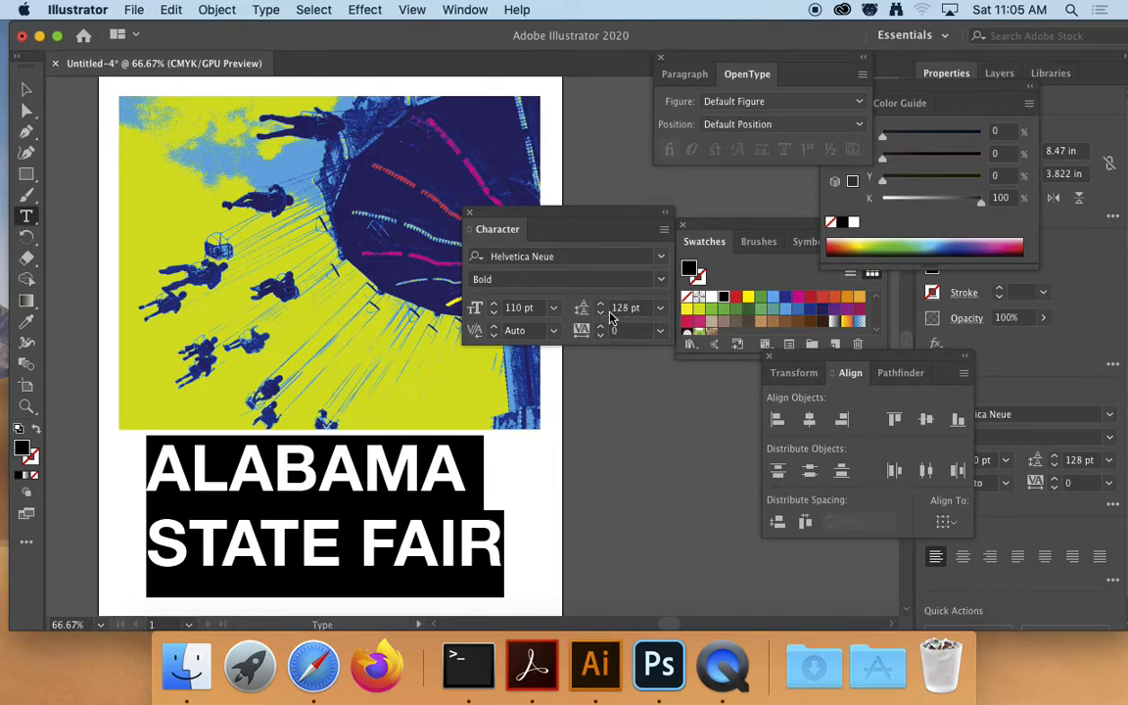
{"action": "left_click", "coordinate": [600, 312]}
{"action": "left_click", "coordinate": [601, 313]}
{"action": "left_click", "coordinate": [600, 312]}
{"action": "left_click", "coordinate": [601, 312]}
{"action": "left_click", "coordinate": [600, 312]}
{"action": "left_click", "coordinate": [600, 312]}
{"action": "left_click", "coordinate": [601, 312]}
{"action": "left_click", "coordinate": [600, 312]}
{"action": "left_click", "coordinate": [600, 312]}
{"action": "left_click", "coordinate": [600, 312]}
{"action": "left_click", "coordinate": [600, 313]}
{"action": "left_click", "coordinate": [600, 312]}
{"action": "left_click", "coordinate": [600, 313]}
{"action": "left_click", "coordinate": [600, 312]}
{"action": "left_click", "coordinate": [600, 313]}
{"action": "left_click", "coordinate": [600, 312]}
{"action": "left_click", "coordinate": [601, 312]}
{"action": "left_click", "coordinate": [600, 312]}
{"action": "left_click", "coordinate": [600, 313]}
{"action": "left_click", "coordinate": [600, 312]}
{"action": "left_click", "coordinate": [600, 313]}
{"action": "left_click", "coordinate": [600, 312]}
{"action": "left_click", "coordinate": [600, 313]}
{"action": "left_click", "coordinate": [600, 313]}
{"action": "left_click", "coordinate": [600, 312]}
{"action": "left_click", "coordinate": [600, 312]}
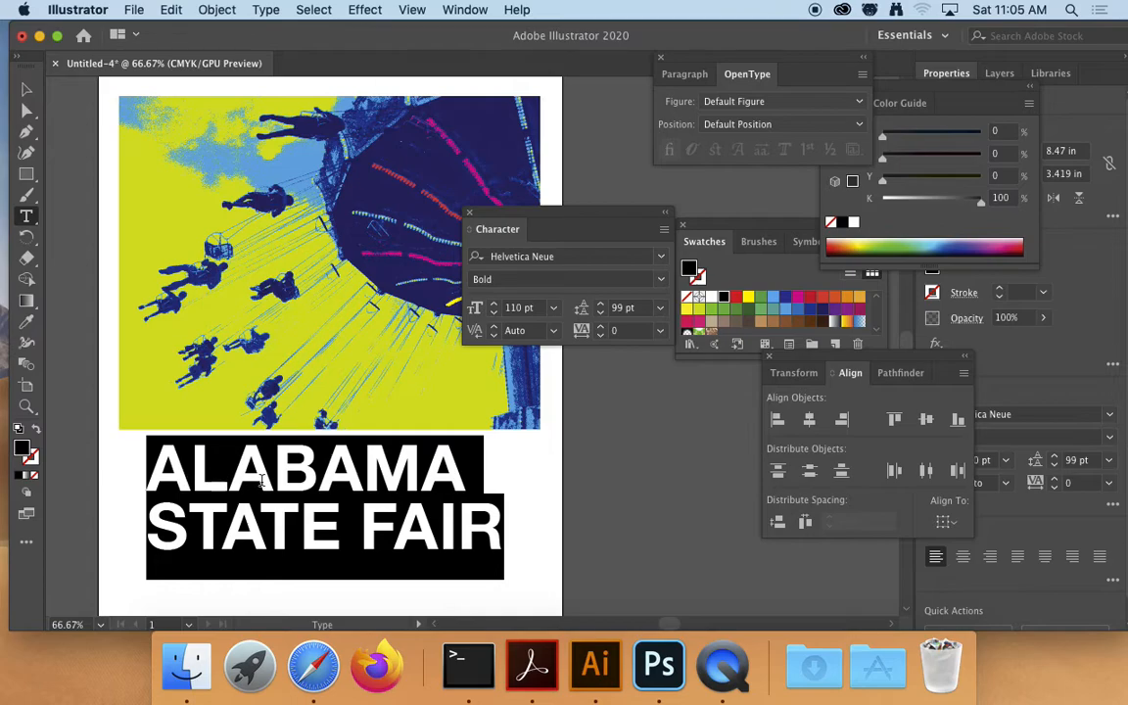
Widen the title's letter spacing by setting the tracking to 45.
{"action": "left_click", "coordinate": [601, 326]}
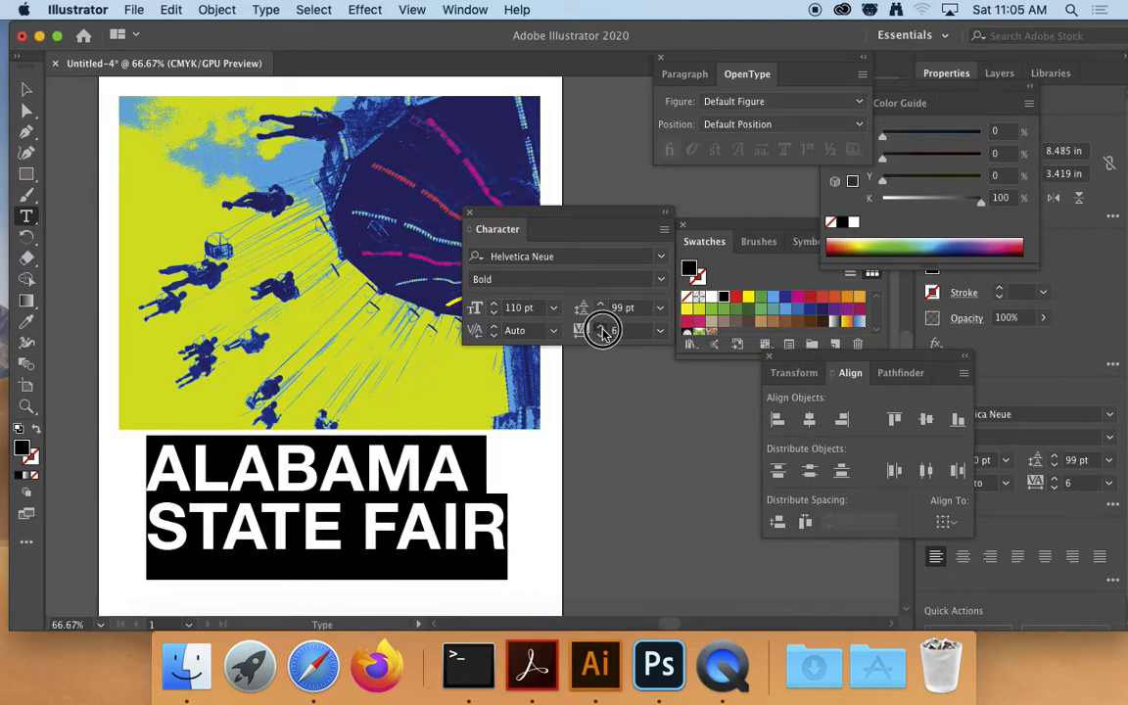
{"action": "left_click_drag", "start_coordinate": [602, 330], "coordinate": [602, 335]}
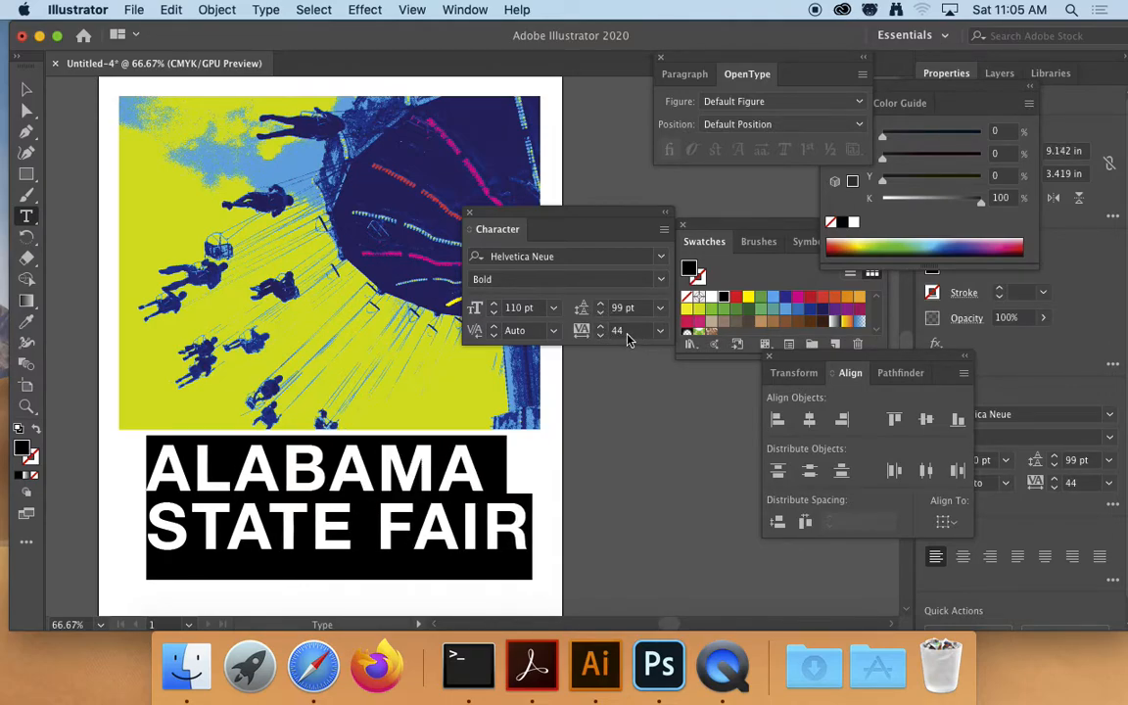
{"action": "left_click", "coordinate": [623, 332]}
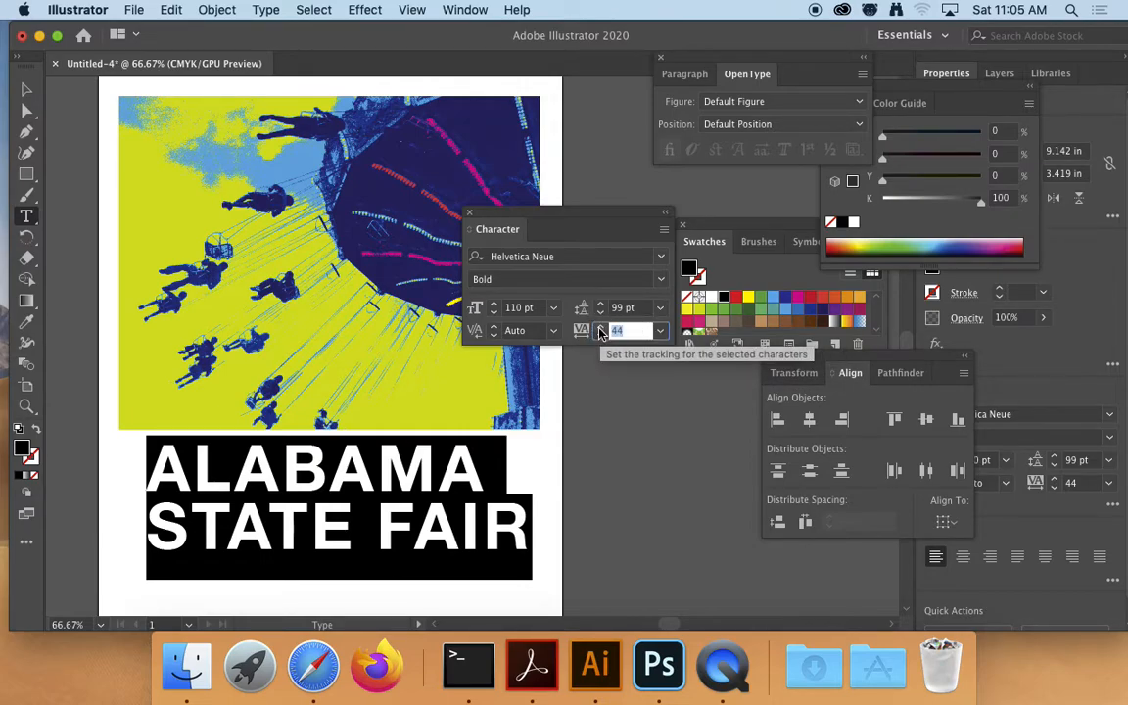
{"action": "type", "text": "45"}
{"action": "key", "text": "Return"}
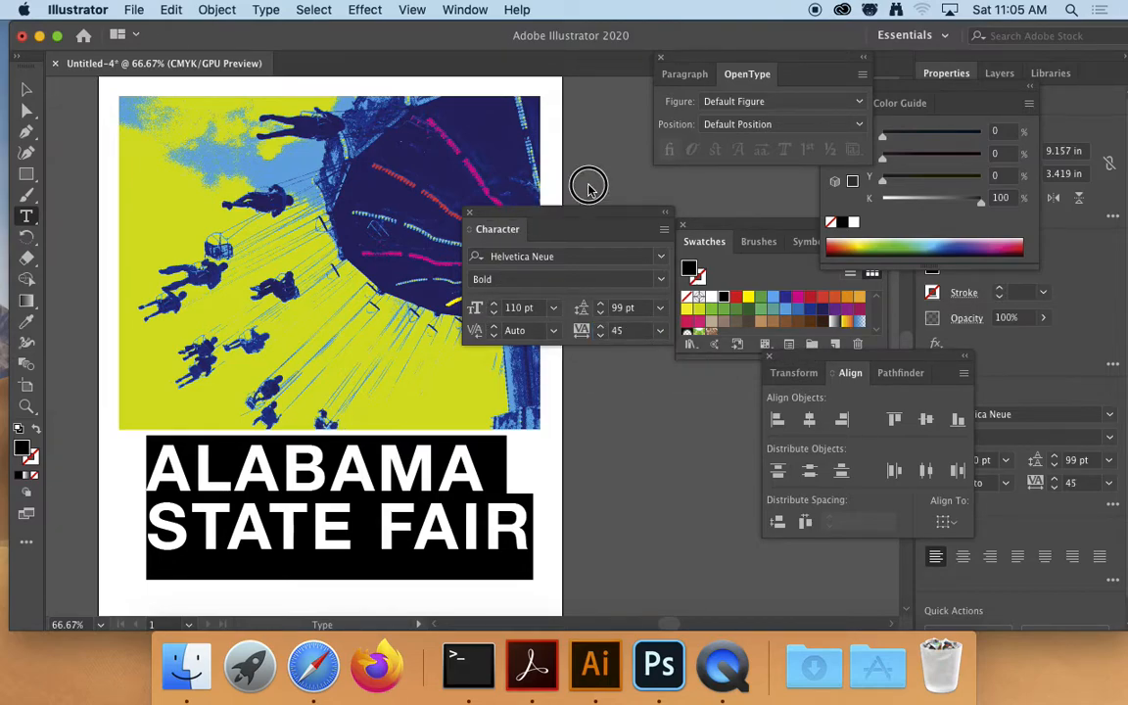
Move the title onto the image, aligned with its left edge and with the second line's baseline at its bottom edge.
{"action": "left_click_drag", "start_coordinate": [566, 217], "coordinate": [693, 146]}
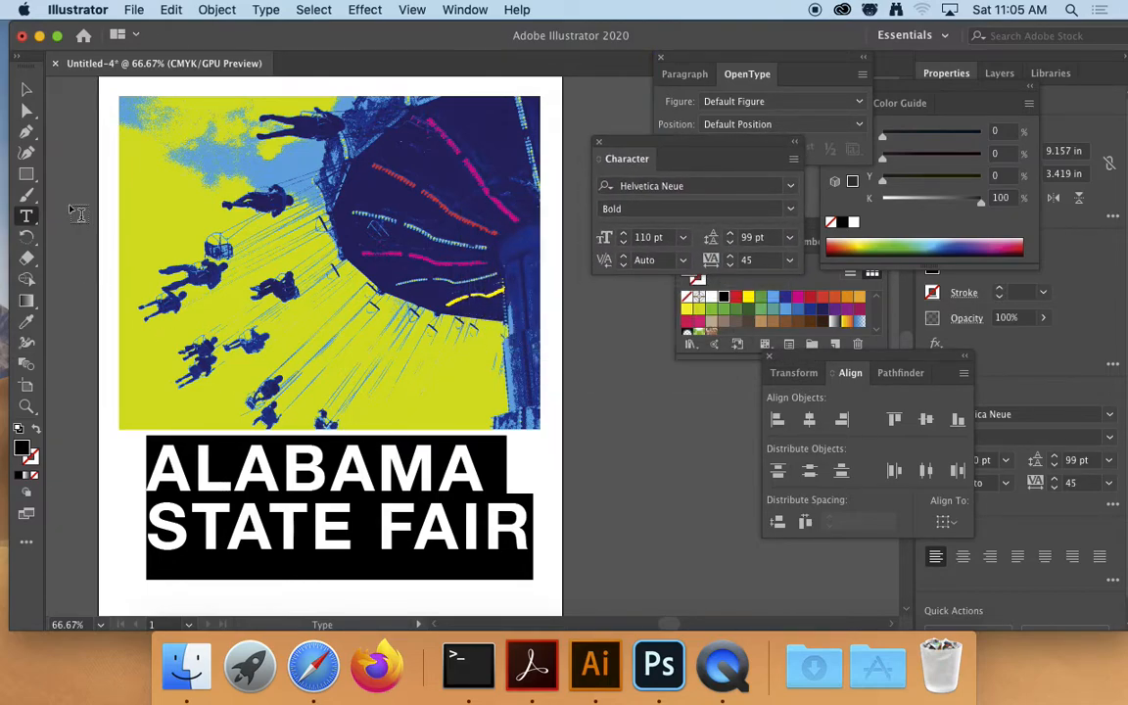
{"action": "left_click", "coordinate": [26, 90]}
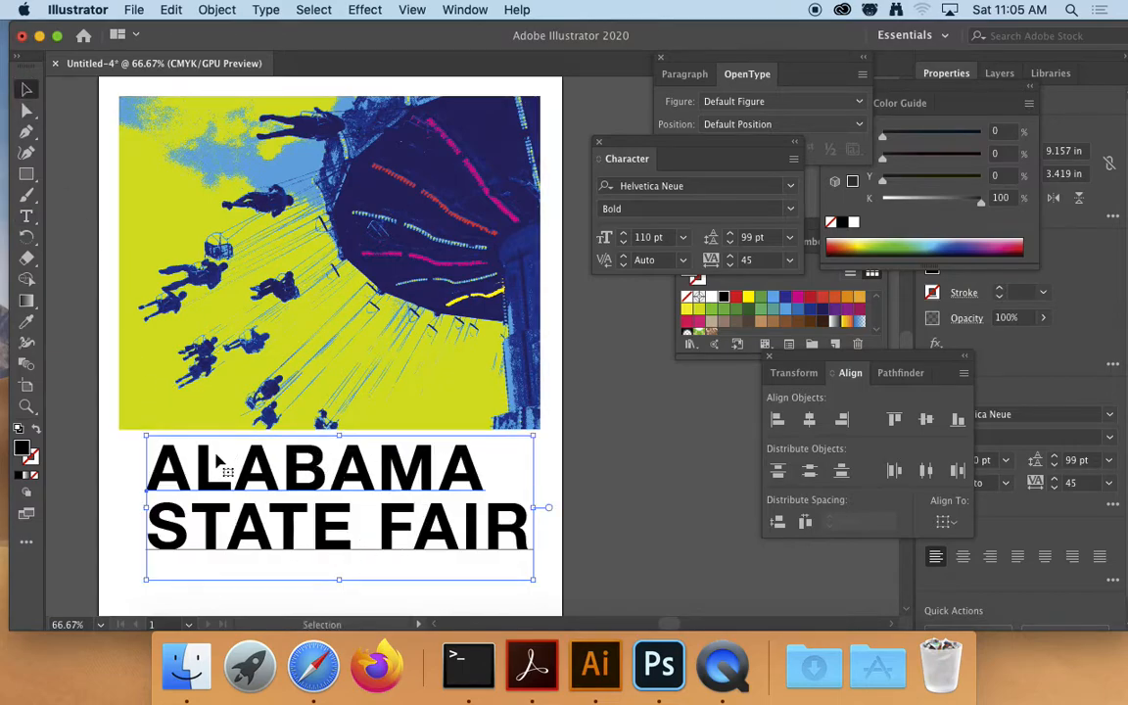
{"action": "left_click_drag", "start_coordinate": [392, 557], "coordinate": [364, 431]}
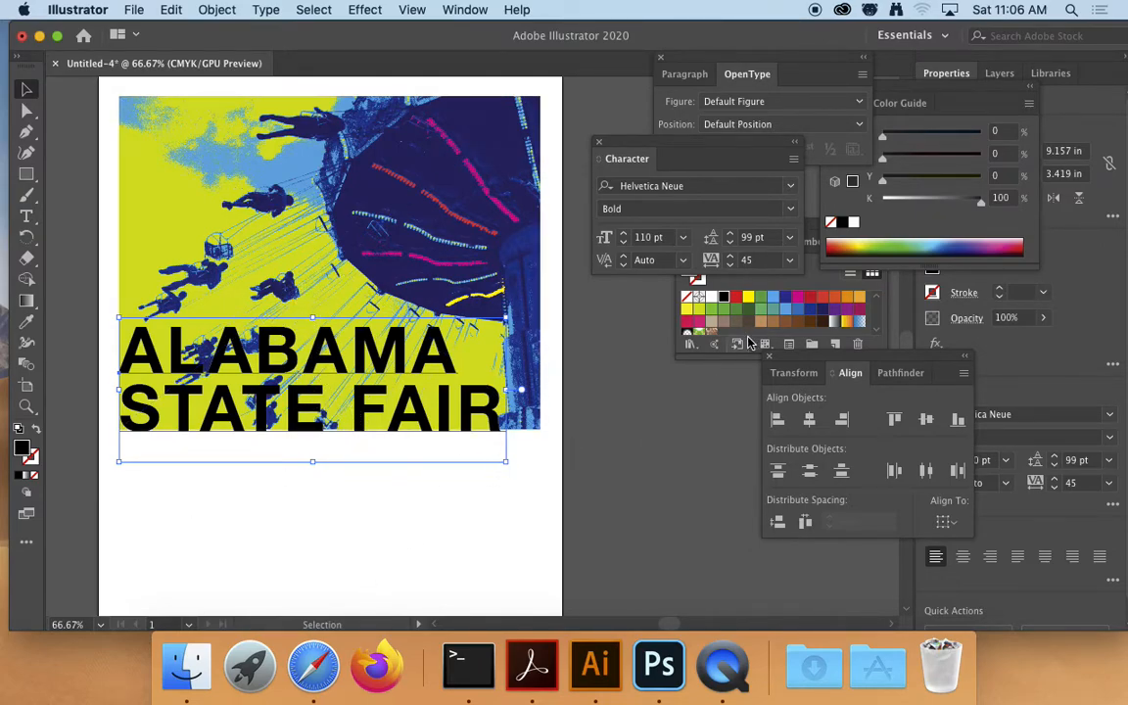
Fill the title text with white and deselect it.
{"action": "left_click", "coordinate": [821, 285]}
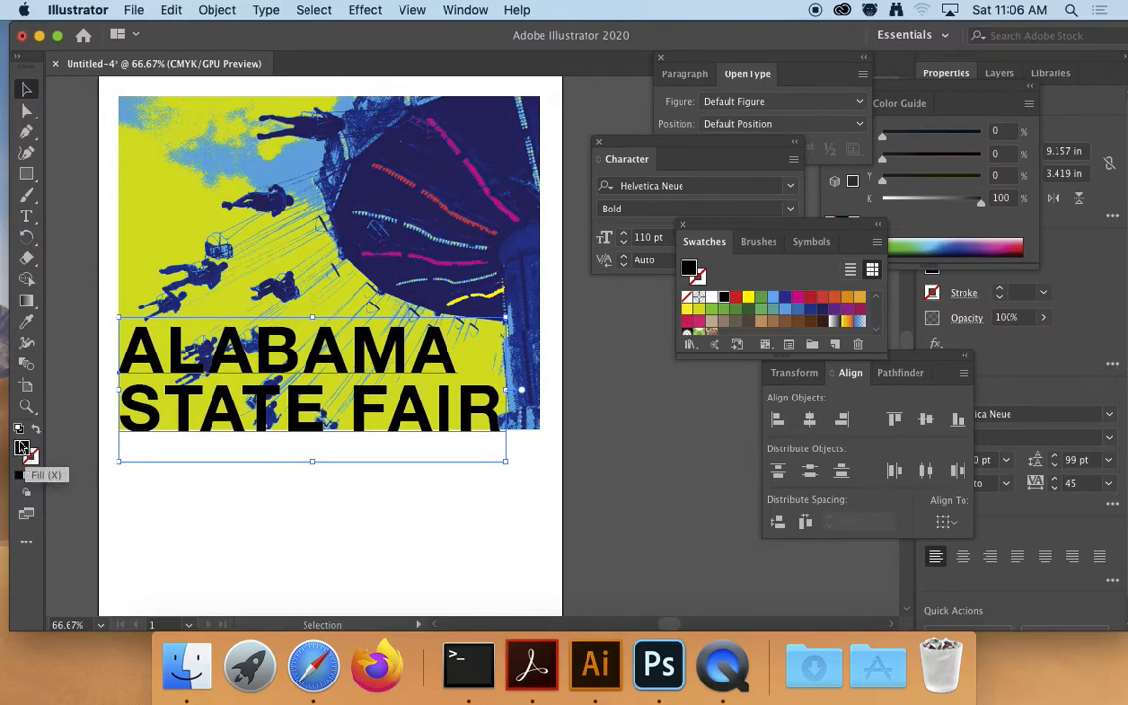
{"action": "left_click", "coordinate": [713, 300]}
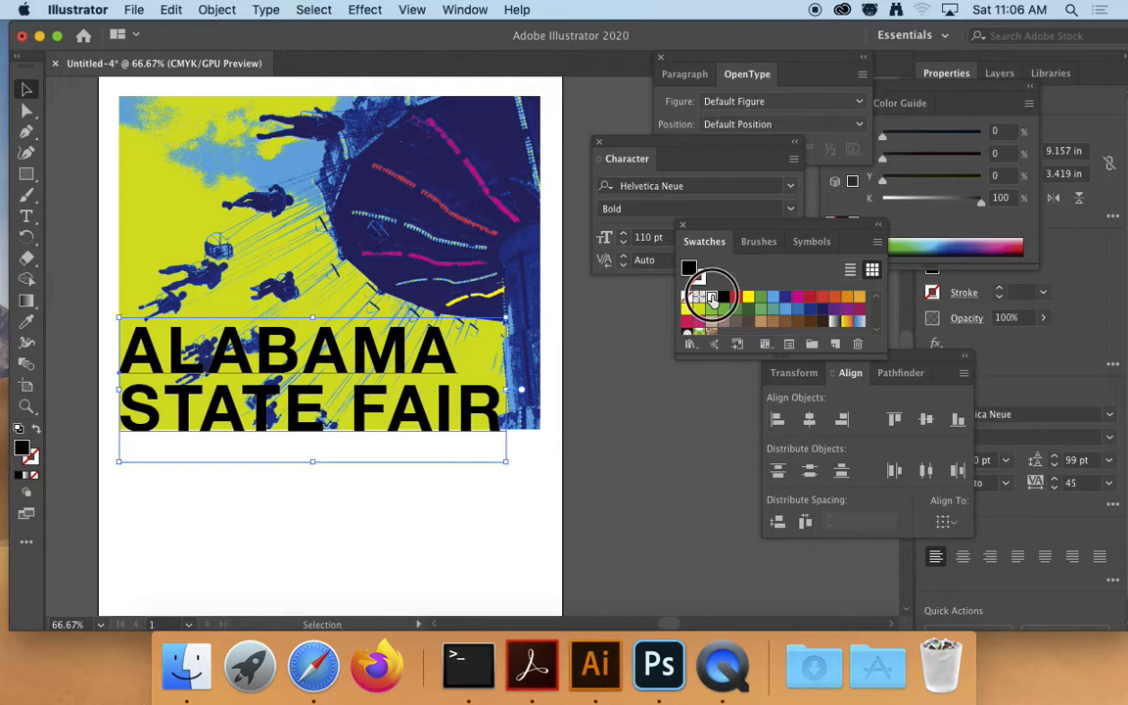
{"action": "left_click", "coordinate": [300, 513]}
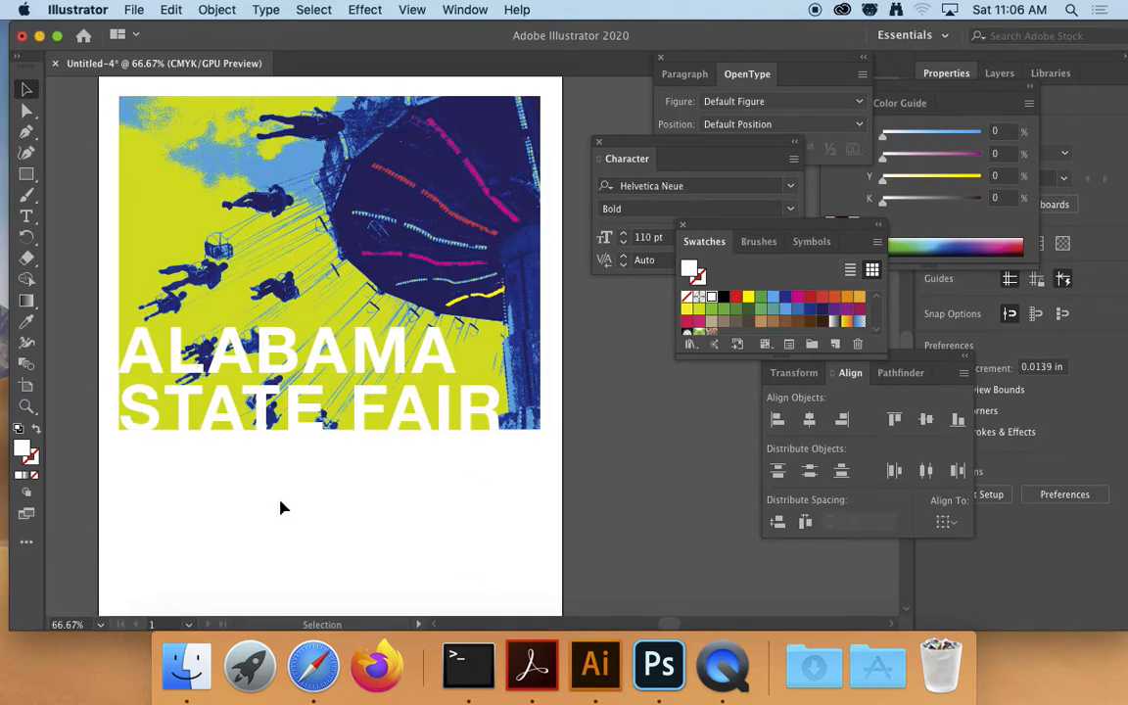
Send the title one level backward in the stacking order so the swing riders overlap its letters, and deselect it.
{"action": "left_click", "coordinate": [446, 411]}
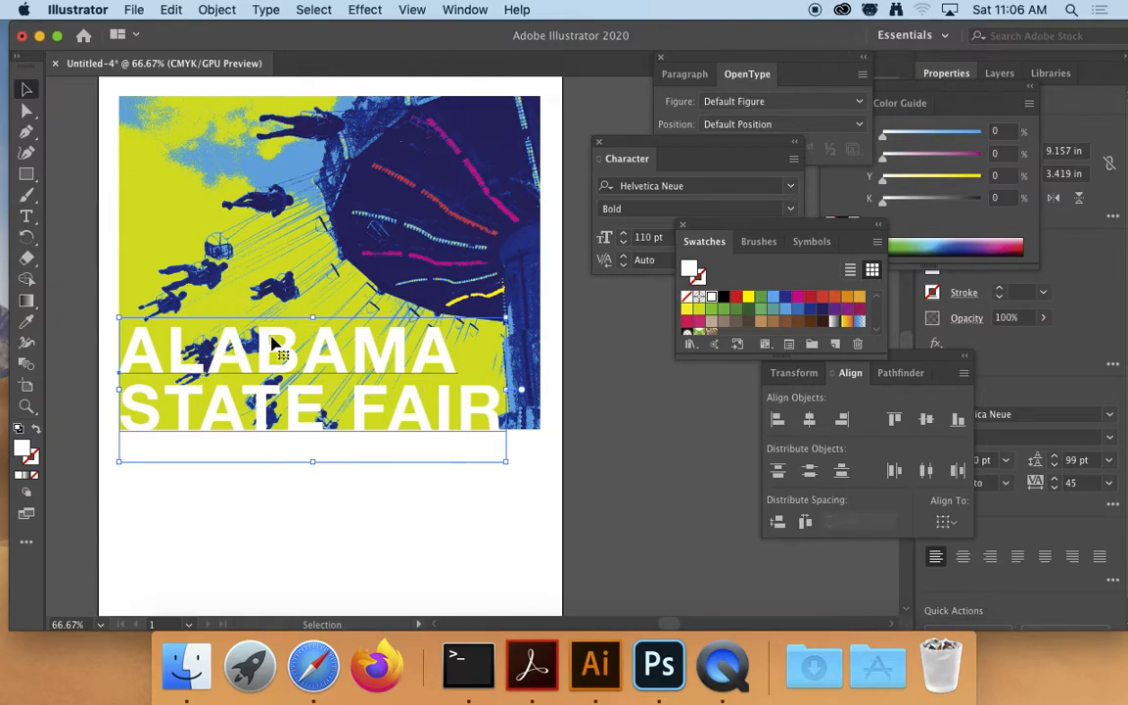
{"action": "left_click", "coordinate": [220, 10]}
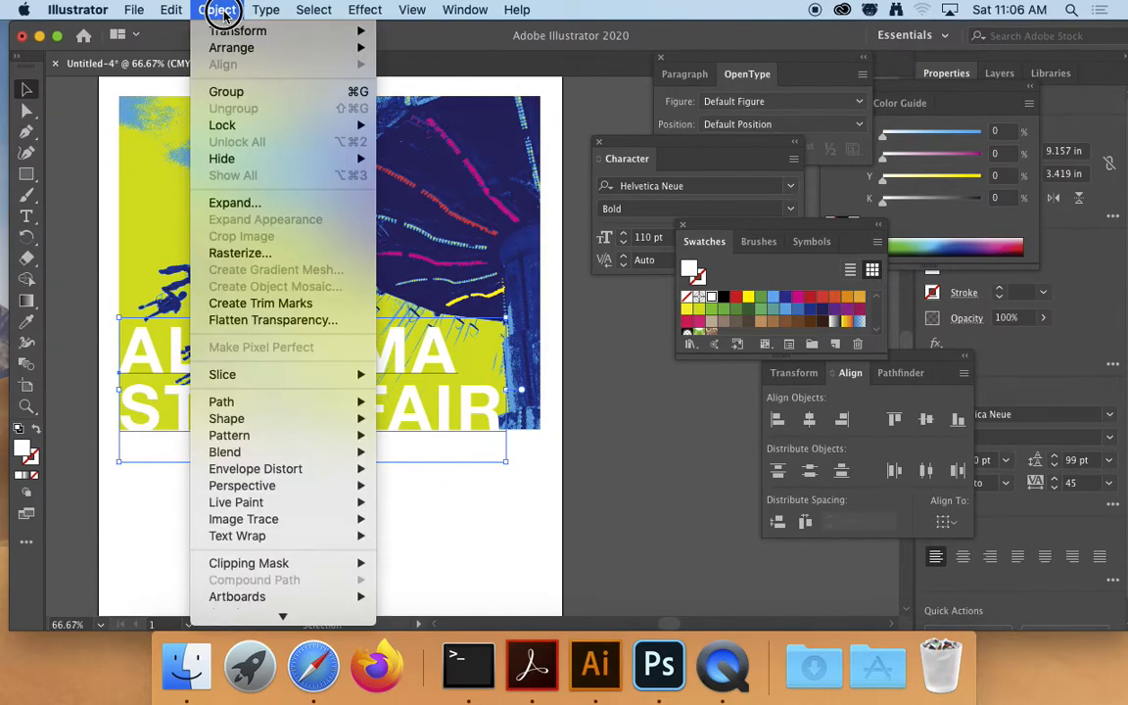
{"action": "mouse_move", "coordinate": [266, 47]}
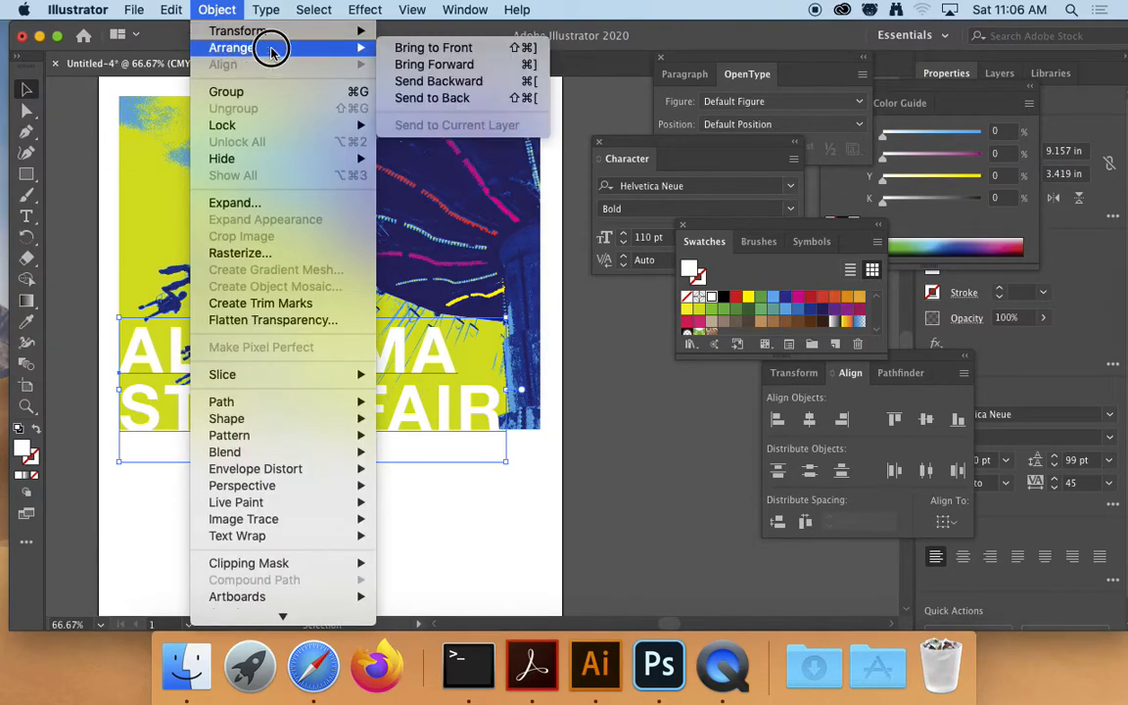
{"action": "left_click", "coordinate": [411, 84]}
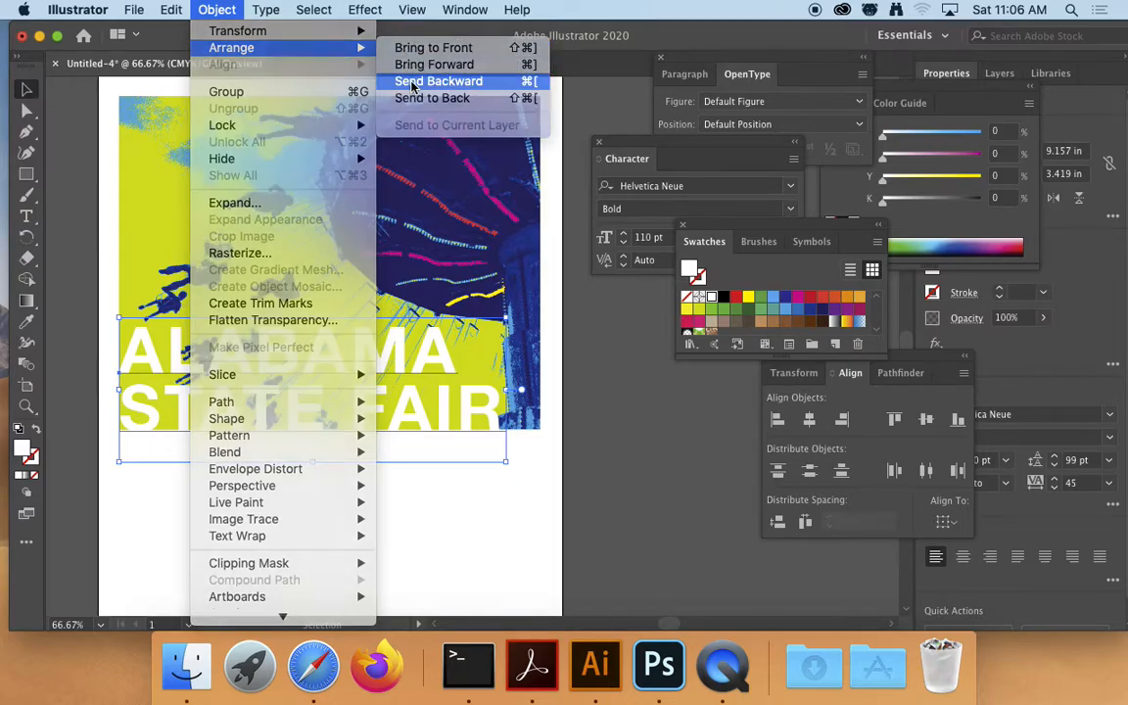
{"action": "left_click", "coordinate": [398, 519]}
{"action": "left_click", "coordinate": [269, 416]}
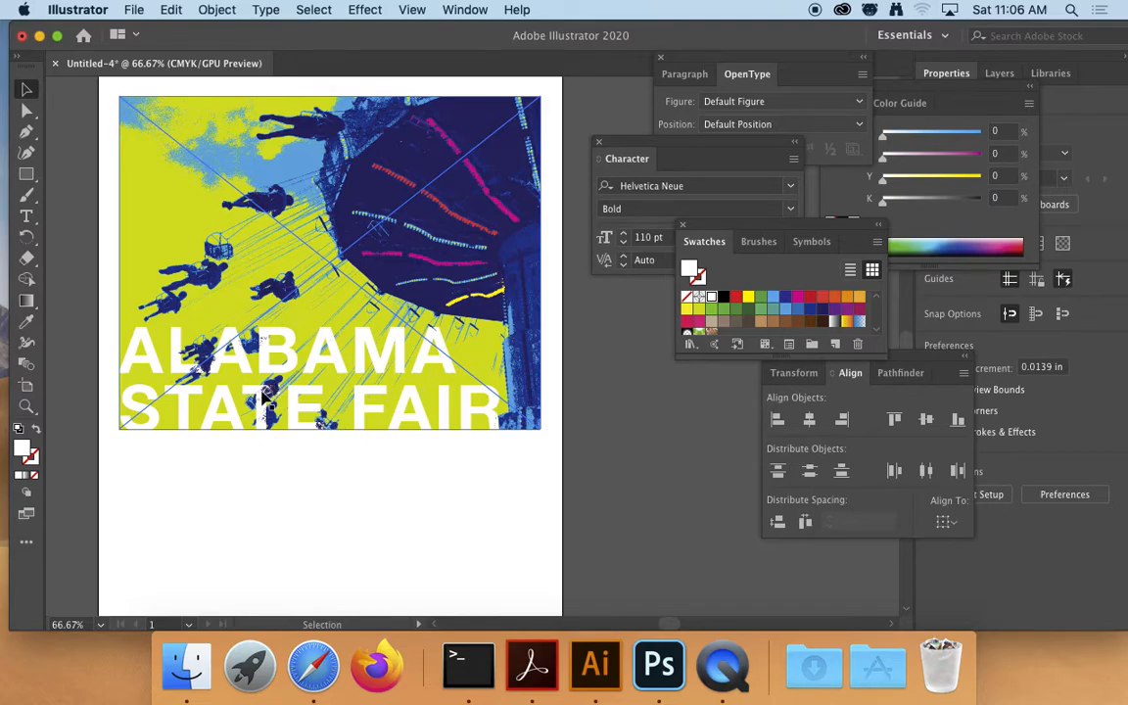
{"action": "left_click", "coordinate": [587, 410]}
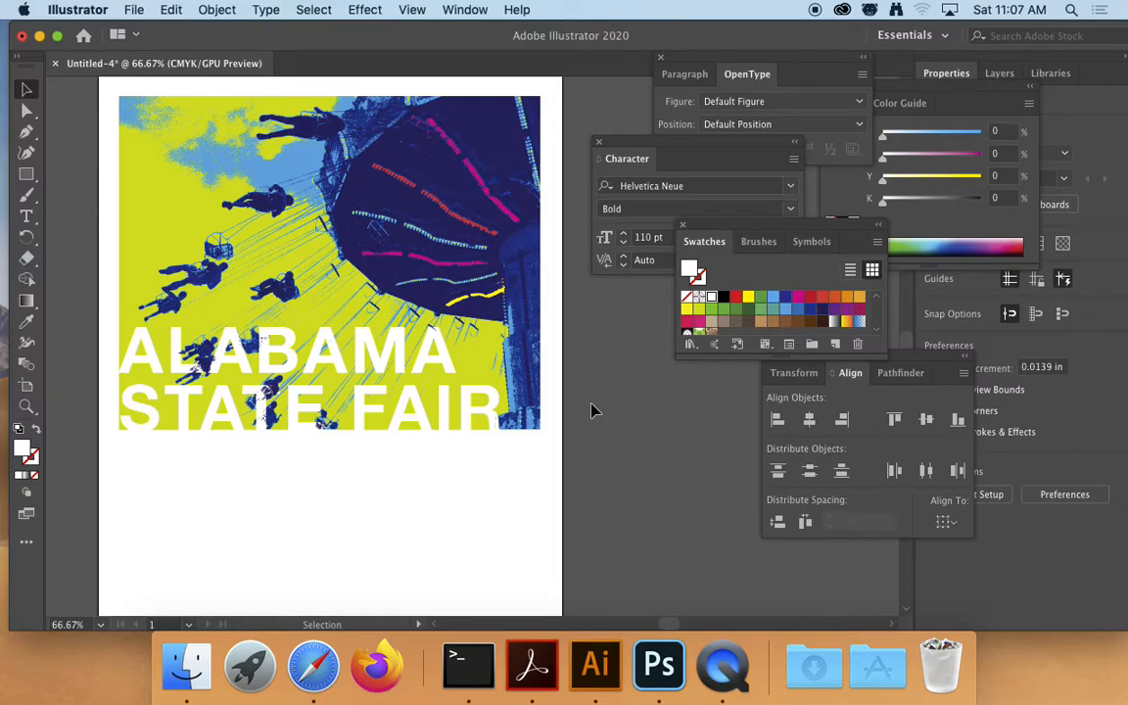
{"action": "left_click", "coordinate": [257, 354]}
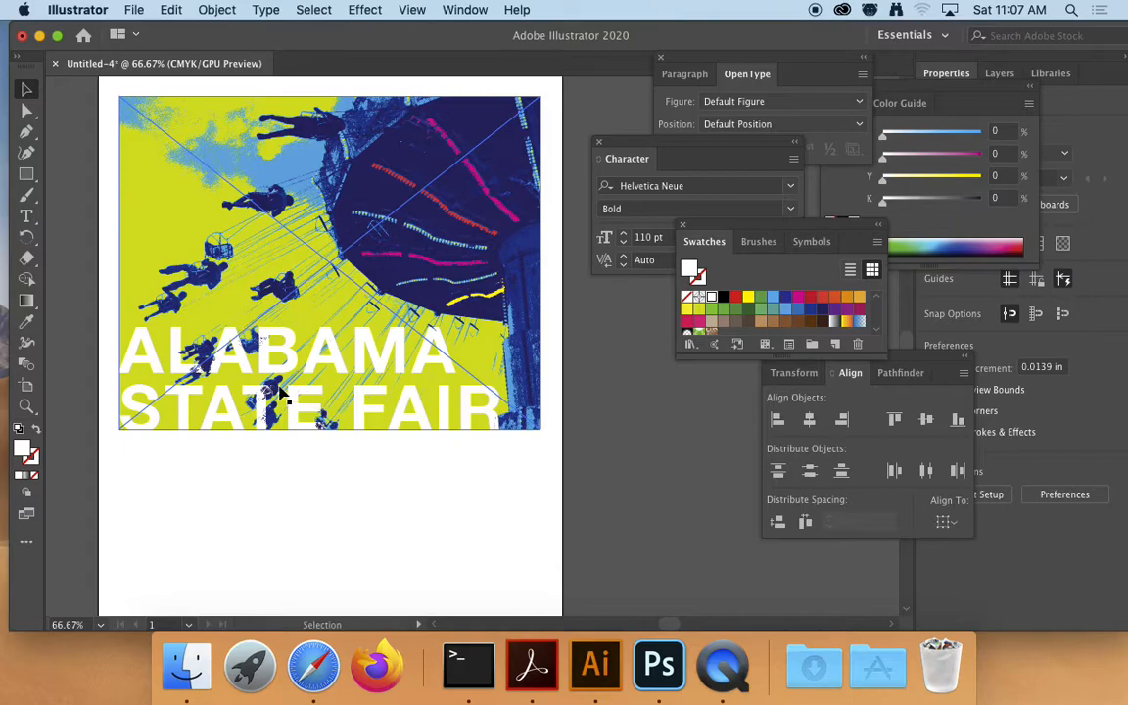
{"action": "left_click", "coordinate": [551, 377]}
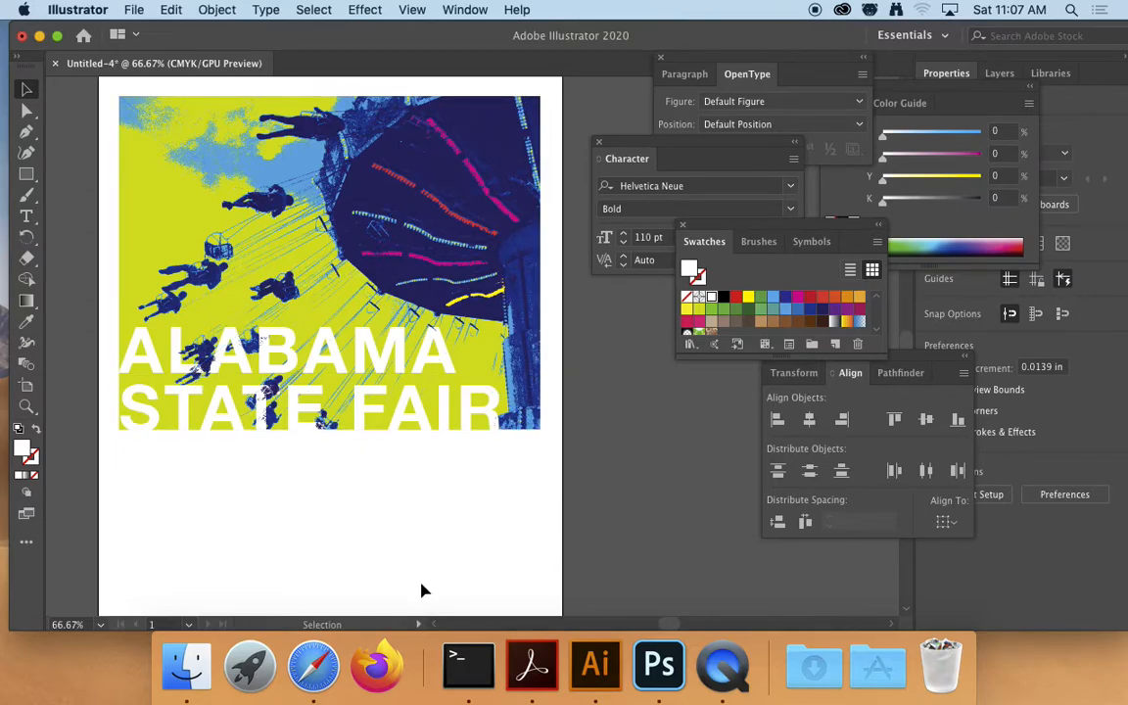
{"action": "key", "text": "space"}
{"action": "left_click_drag", "start_coordinate": [397, 559], "coordinate": [397, 480]}
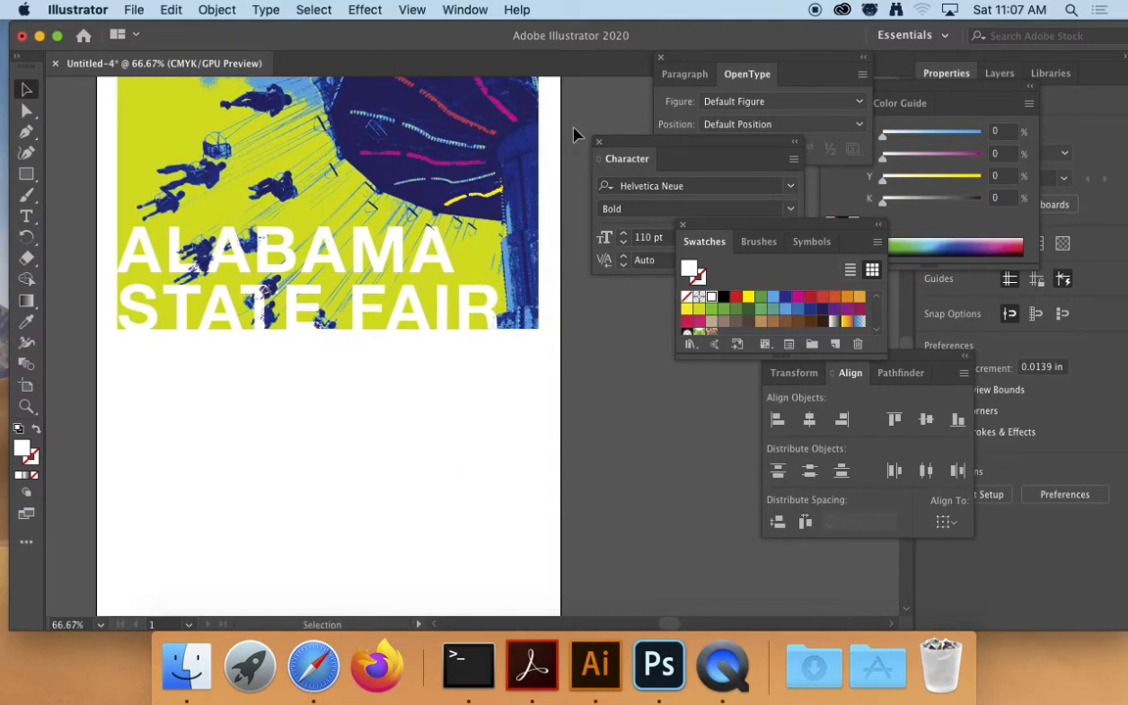
{"action": "key", "text": "space"}
{"action": "left_click_drag", "start_coordinate": [476, 416], "coordinate": [471, 367]}
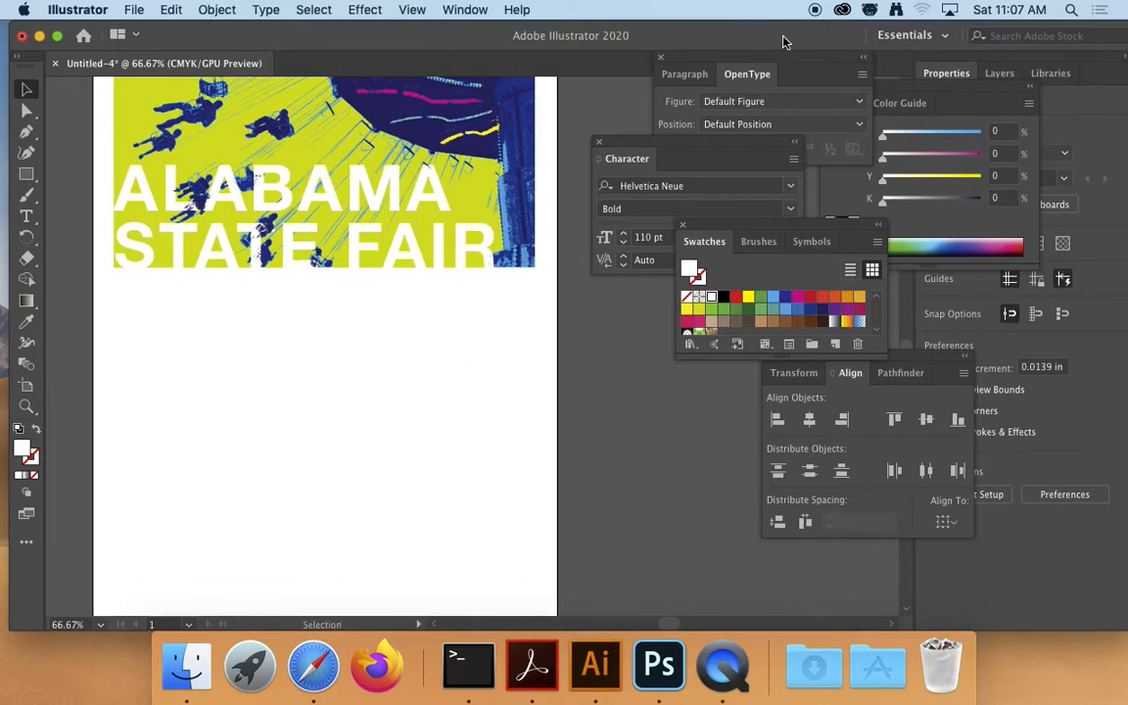